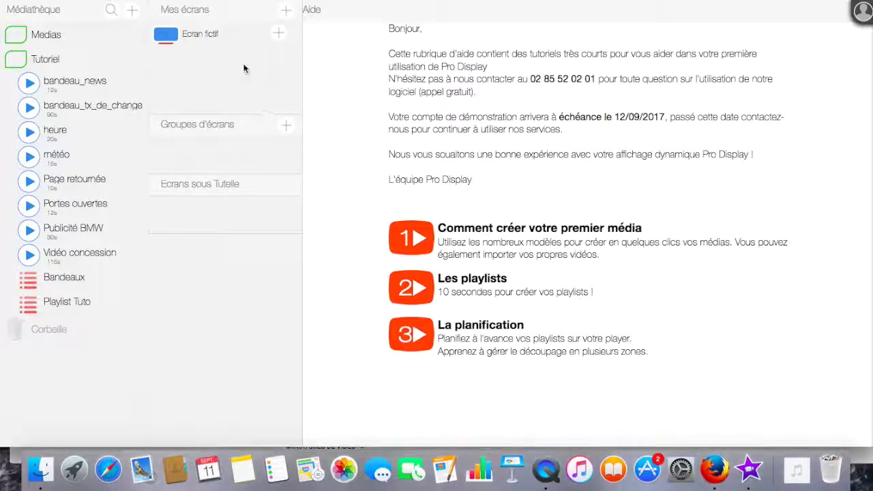
Schedule Playlist Tuto on Ecran fictif in Horaire mode from 2017-09-11 at 15 h to 2017-09-30 at 20 h and save.
{"action": "left_click", "coordinate": [175, 36]}
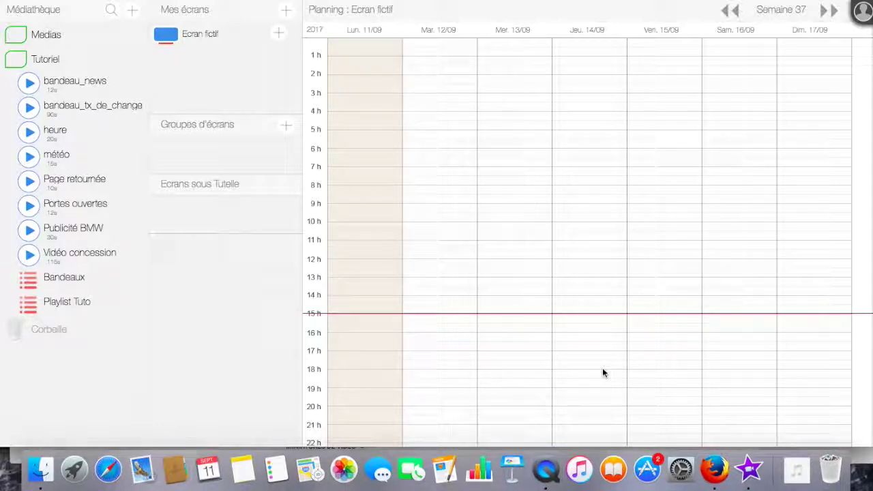
{"action": "left_click_drag", "start_coordinate": [27, 307], "coordinate": [361, 326]}
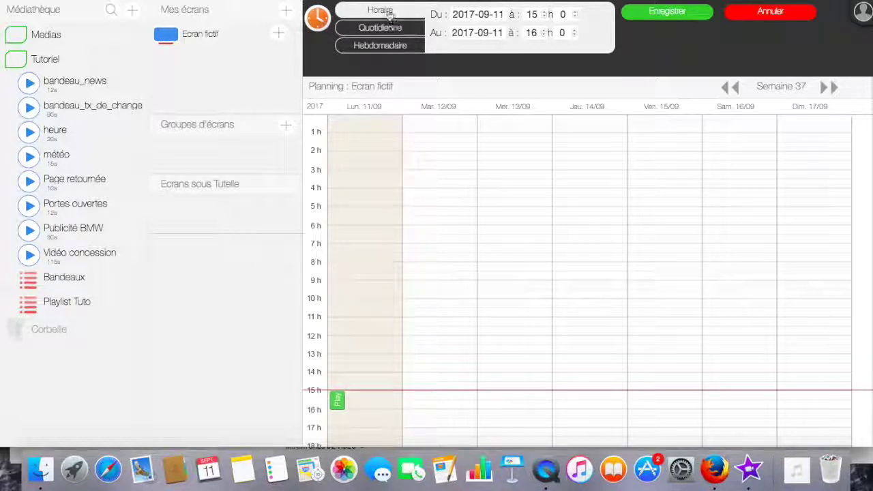
{"action": "left_click", "coordinate": [498, 32]}
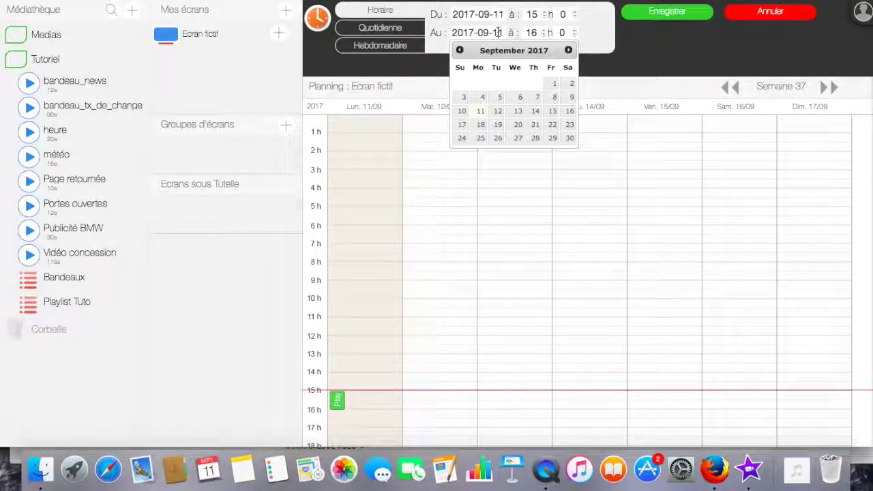
{"action": "left_click", "coordinate": [570, 139]}
{"action": "left_click", "coordinate": [534, 33]}
{"action": "type", "text": "20"}
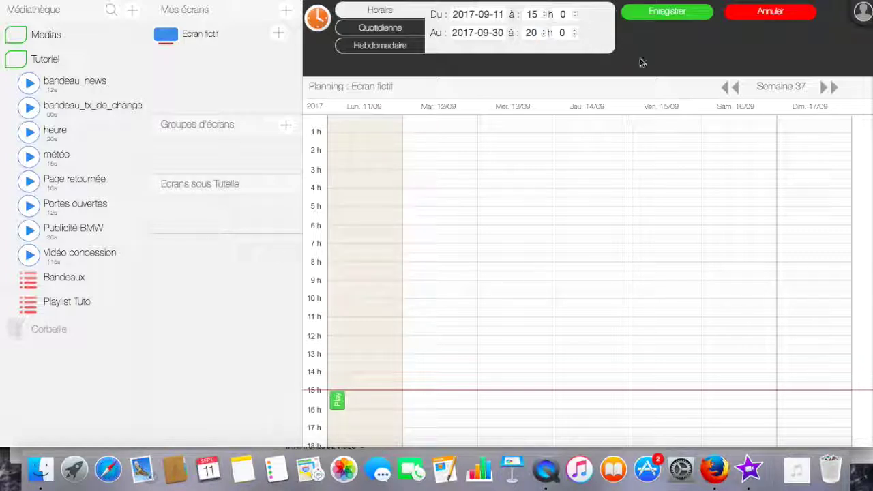
{"action": "left_click", "coordinate": [660, 15]}
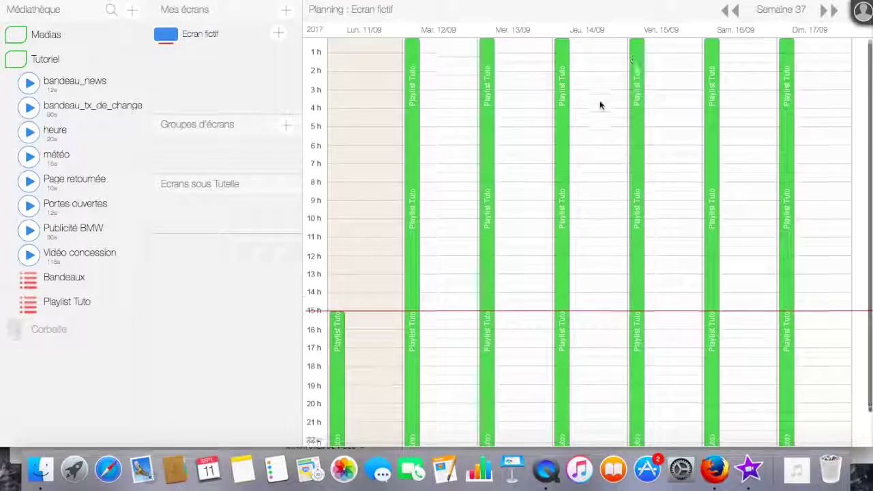
Review the Playlist Tuto schedule across weeks 37 to 39, and return to week 37.
{"action": "scroll", "coordinate": [600, 105], "scroll_direction": "down", "scroll_amount": 2}
{"action": "scroll", "coordinate": [600, 105], "scroll_direction": "up", "scroll_amount": 3}
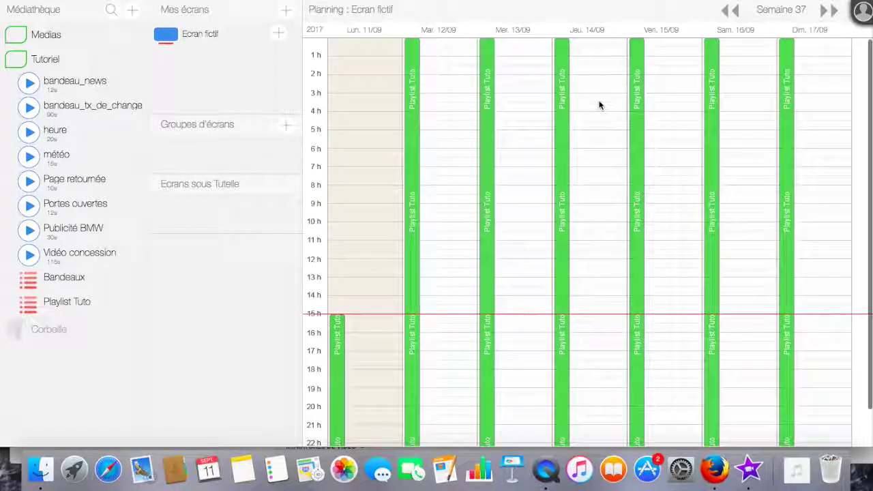
{"action": "left_click", "coordinate": [830, 9]}
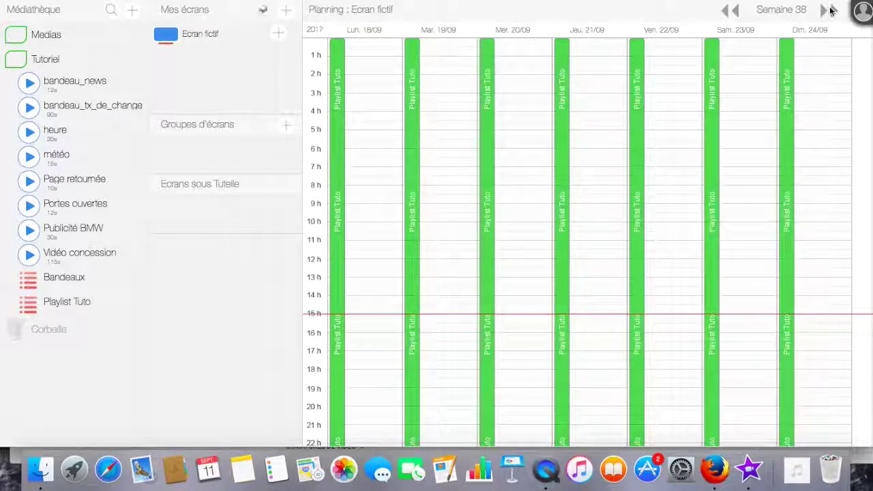
{"action": "left_click", "coordinate": [831, 9]}
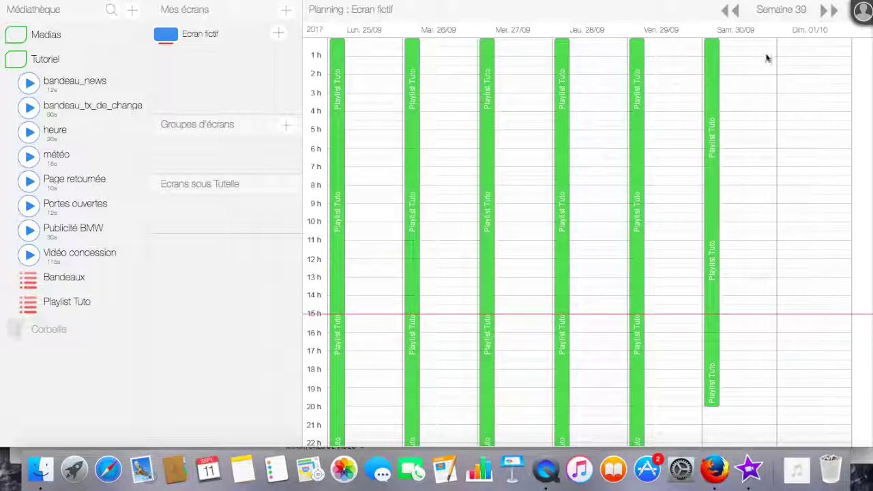
{"action": "left_click", "coordinate": [735, 10]}
{"action": "left_click", "coordinate": [735, 10]}
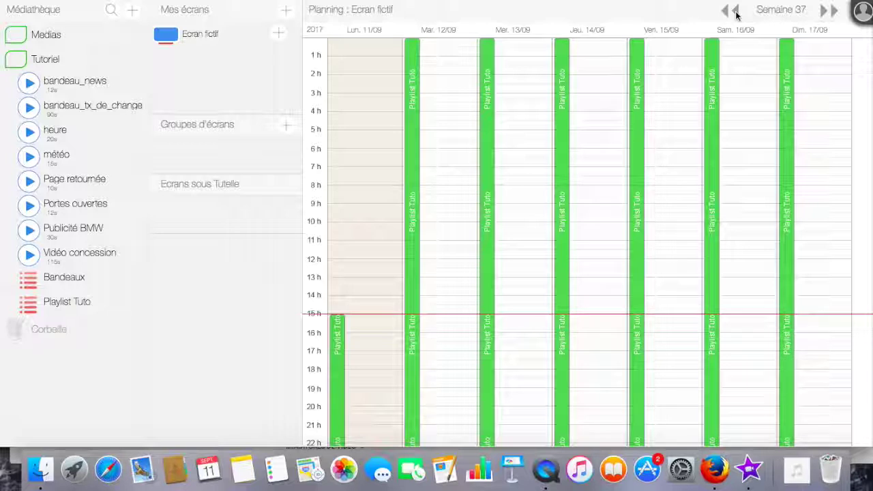
Edit the Playlist Tuto schedule entry to repeat daily (Quotidienne) and save it.
{"action": "left_click", "coordinate": [487, 77]}
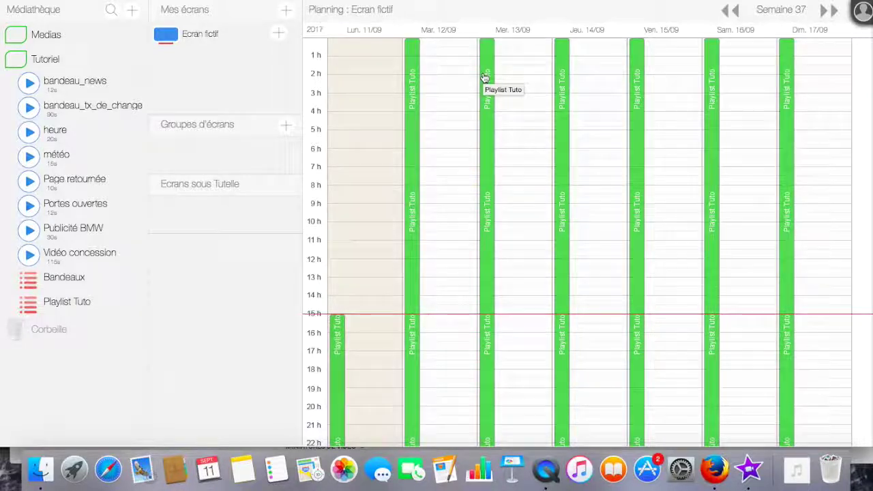
{"action": "left_click", "coordinate": [484, 77]}
{"action": "left_click", "coordinate": [473, 111]}
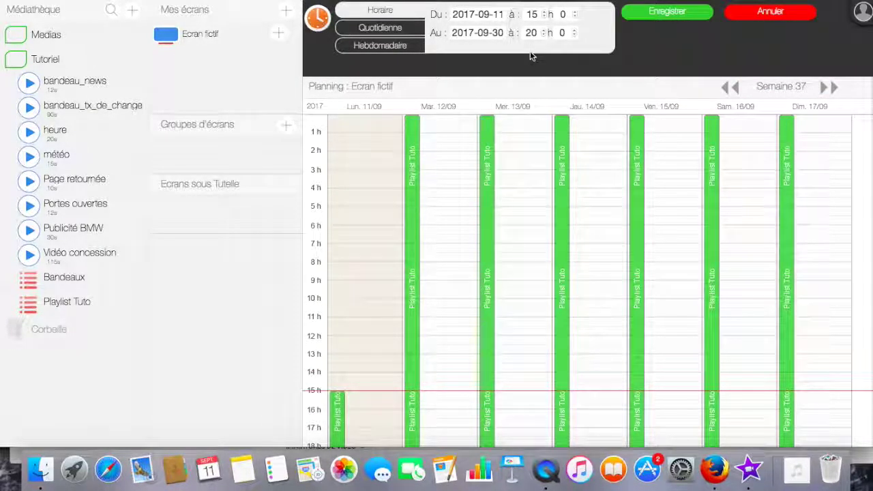
{"action": "left_click", "coordinate": [385, 29]}
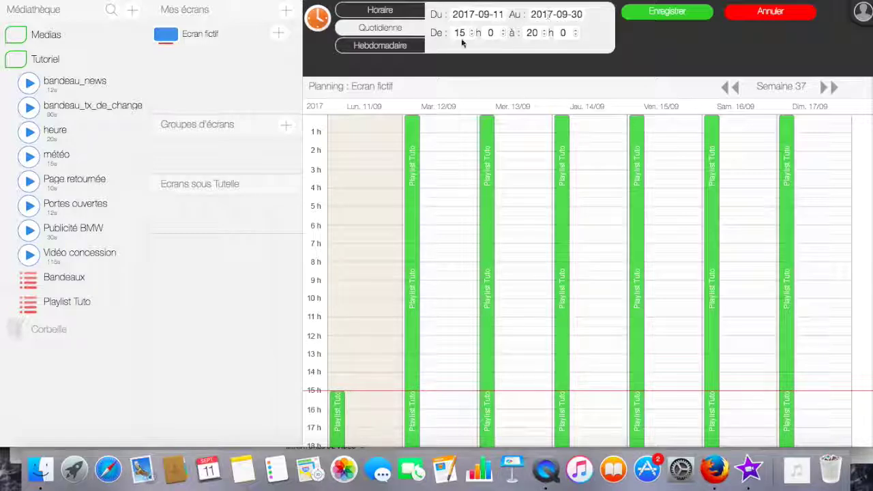
{"action": "left_click", "coordinate": [676, 20]}
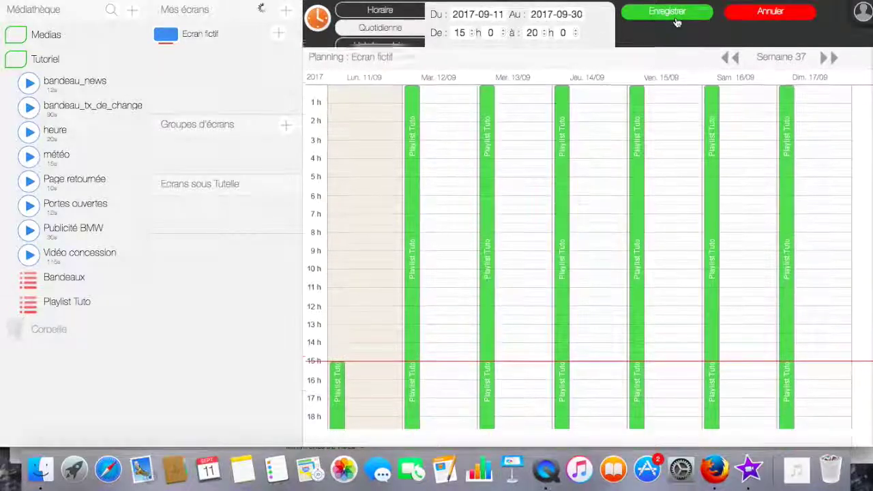
{"action": "scroll", "coordinate": [633, 118], "scroll_direction": "down", "scroll_amount": 1}
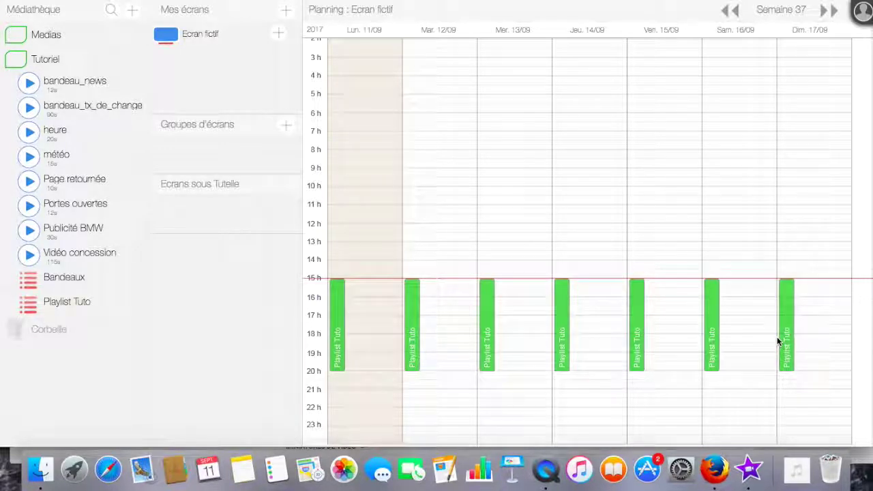
Switch the Playlist Tuto schedule to weekly (Hebdomadaire), save it, and check the following weeks.
{"action": "left_click", "coordinate": [413, 305]}
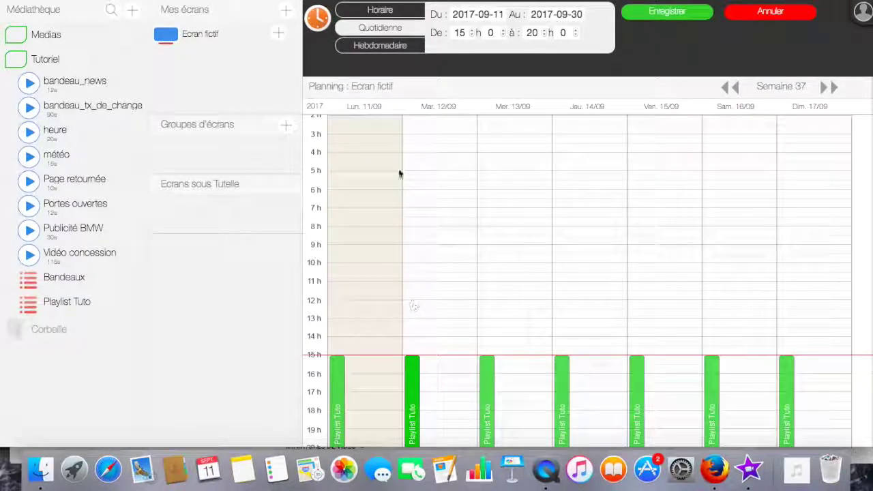
{"action": "left_click", "coordinate": [382, 47]}
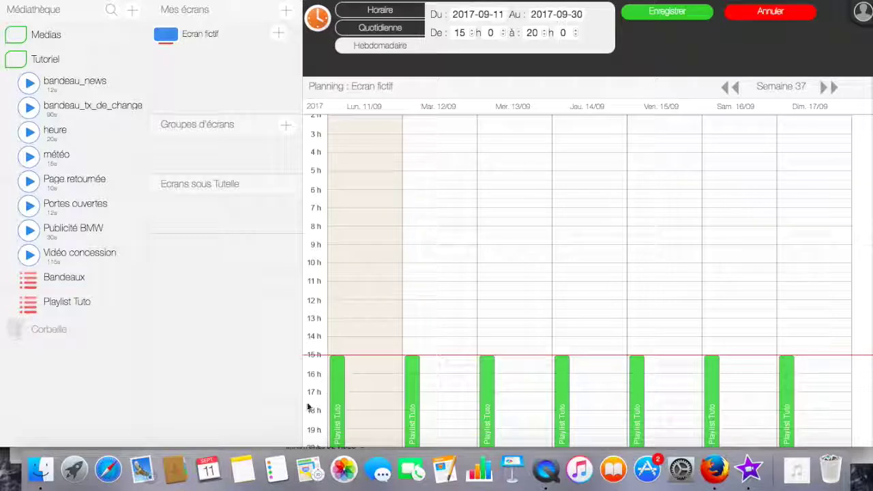
{"action": "left_click", "coordinate": [658, 13]}
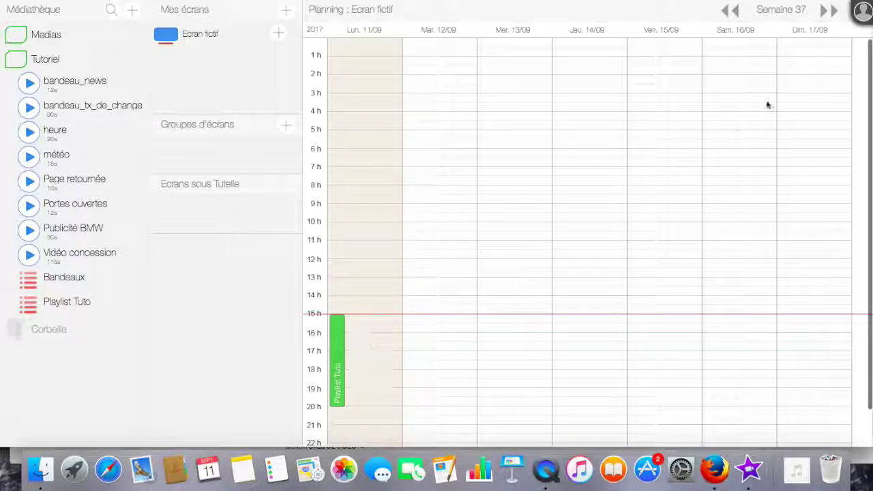
{"action": "left_click", "coordinate": [837, 11]}
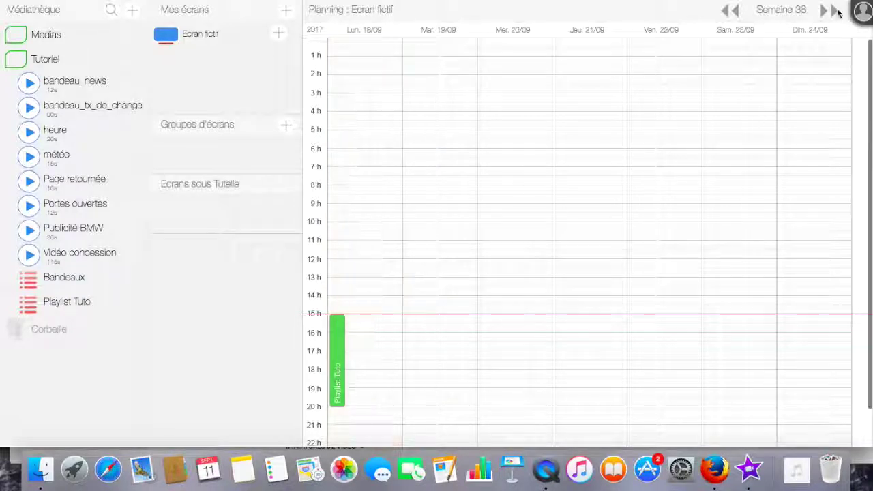
{"action": "left_click", "coordinate": [832, 11]}
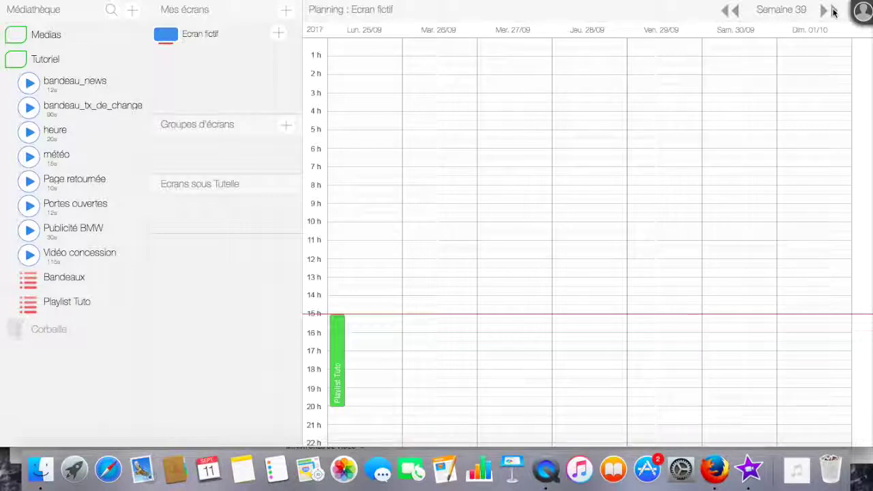
{"action": "left_click", "coordinate": [832, 11]}
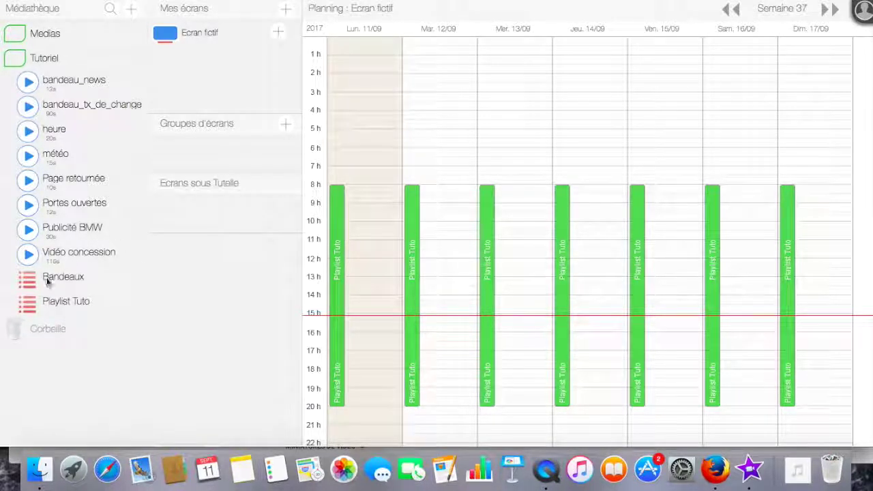
Open the Bandeaux playlist to view its contents and preview, and close both.
{"action": "right_click", "coordinate": [27, 289]}
{"action": "left_click", "coordinate": [36, 308]}
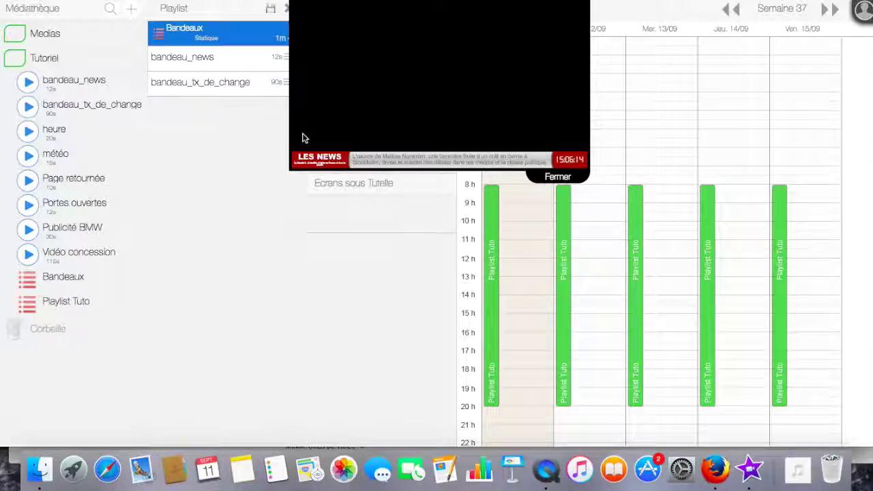
{"action": "left_click", "coordinate": [562, 178]}
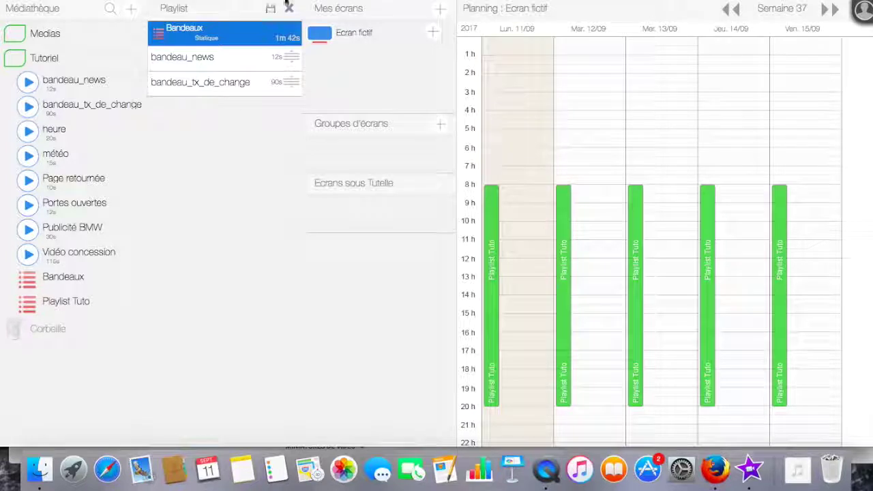
{"action": "left_click", "coordinate": [287, 8]}
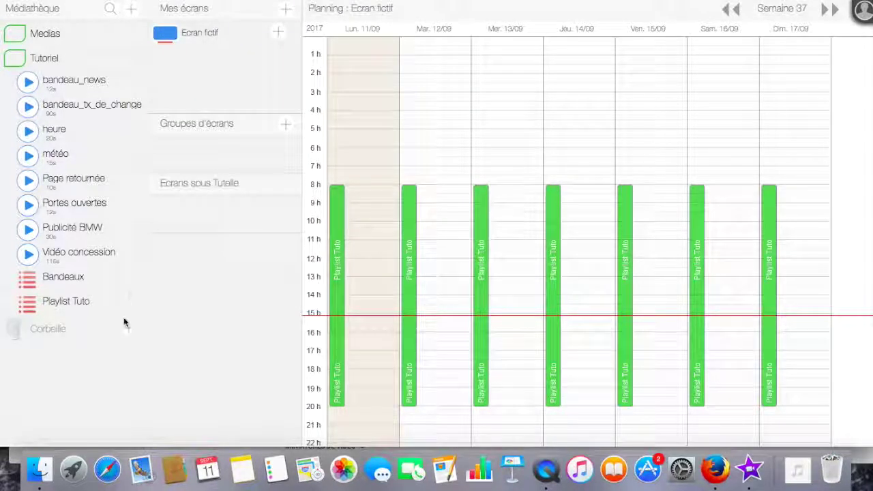
Schedule the Bandeaux playlist on Ecran fictif daily (Quotidienne) from 2017-09-11 to 2017-09-30, between 12 h 20 and 14 h 0, and save.
{"action": "left_click_drag", "start_coordinate": [43, 279], "coordinate": [368, 271]}
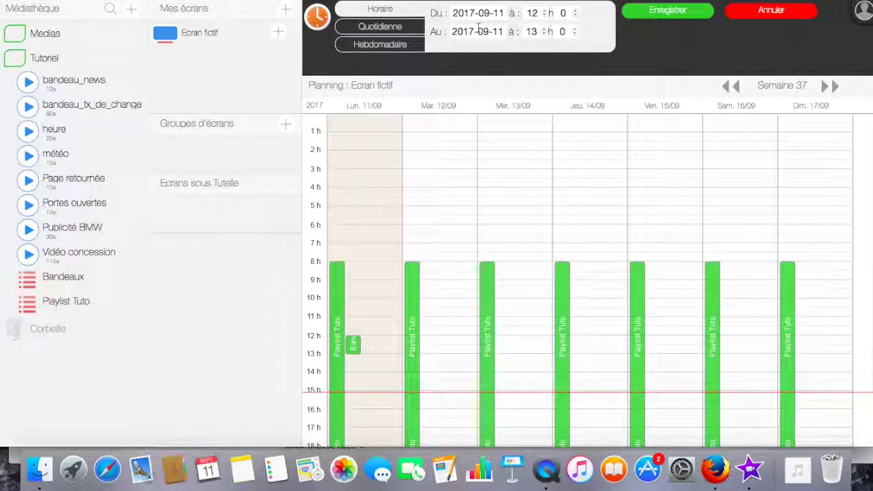
{"action": "left_click", "coordinate": [404, 28]}
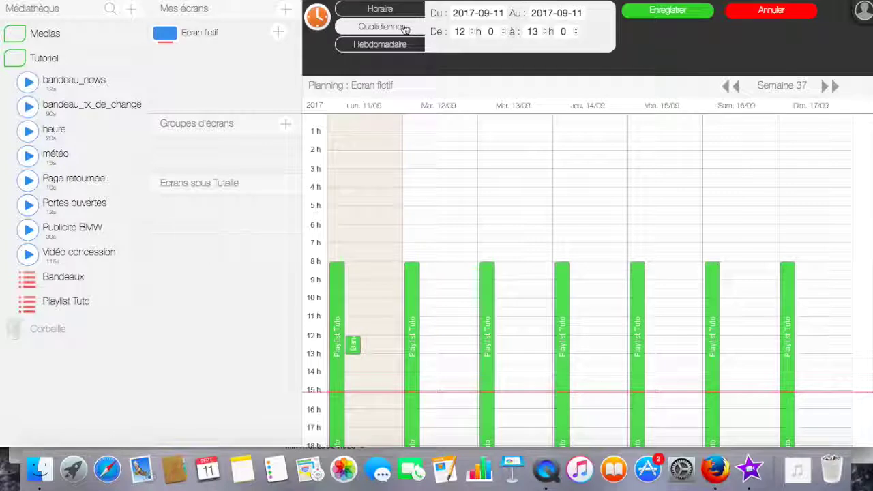
{"action": "left_click", "coordinate": [577, 15]}
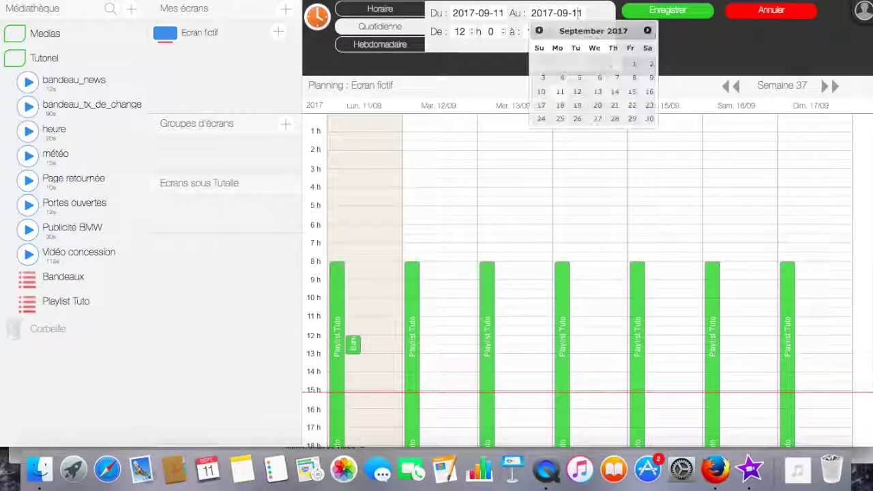
{"action": "left_click", "coordinate": [648, 121]}
{"action": "left_click", "coordinate": [485, 30]}
{"action": "type", "text": "20"}
{"action": "key", "text": "Tab"}
{"action": "type", "text": "14"}
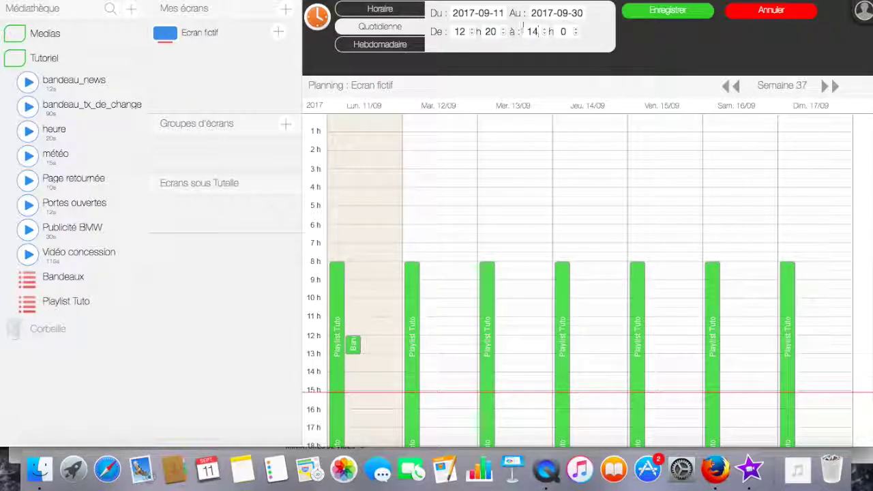
{"action": "left_click", "coordinate": [660, 14]}
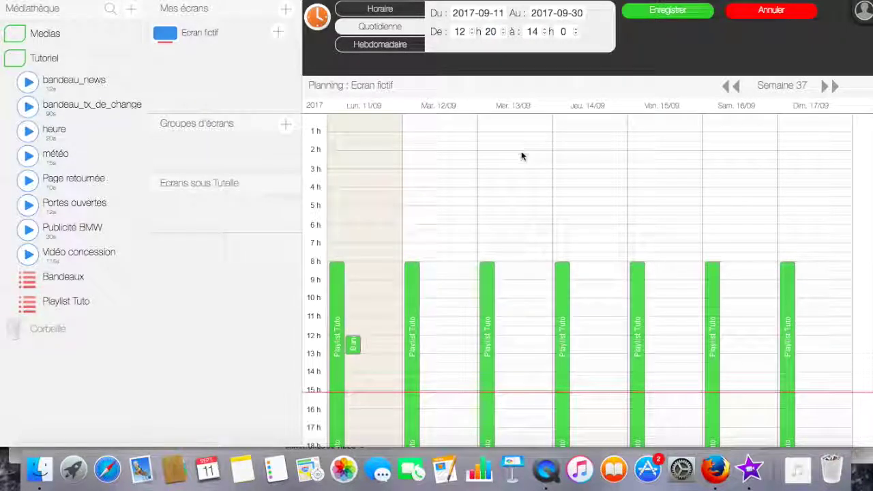